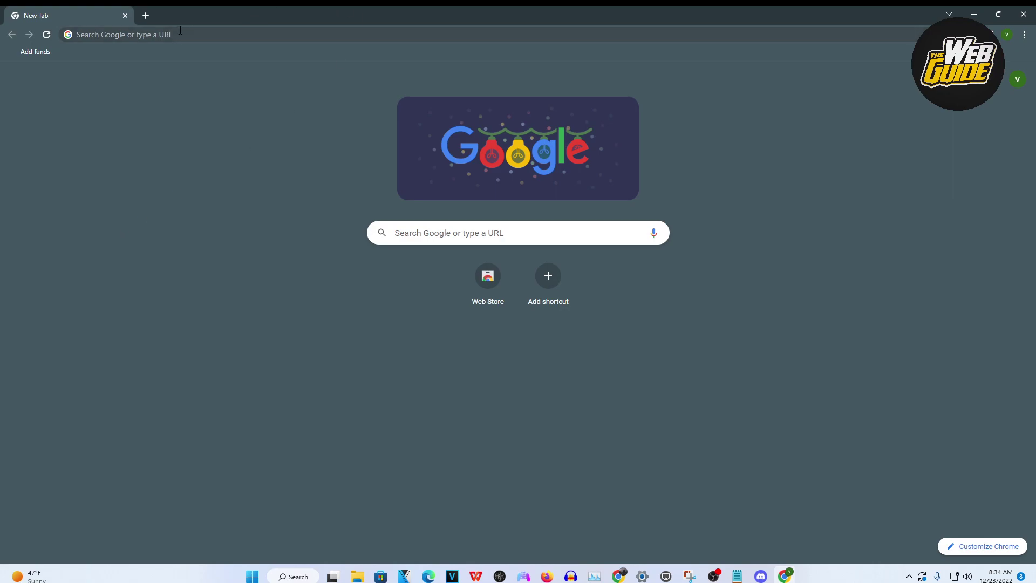
{"action": "left_click", "coordinate": [94, 35]}
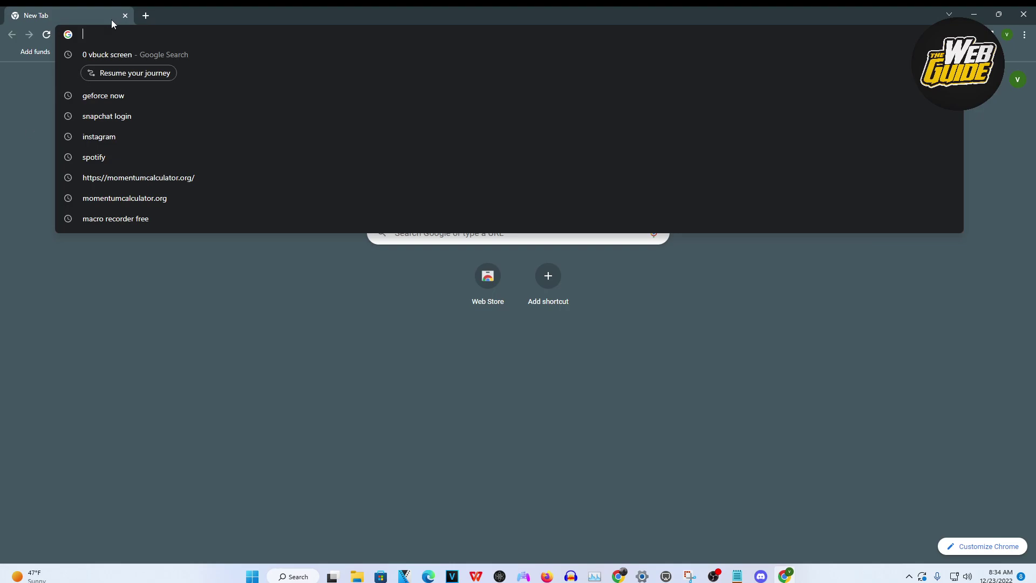
{"action": "type", "text": "https://momentumcalculator.org/"}
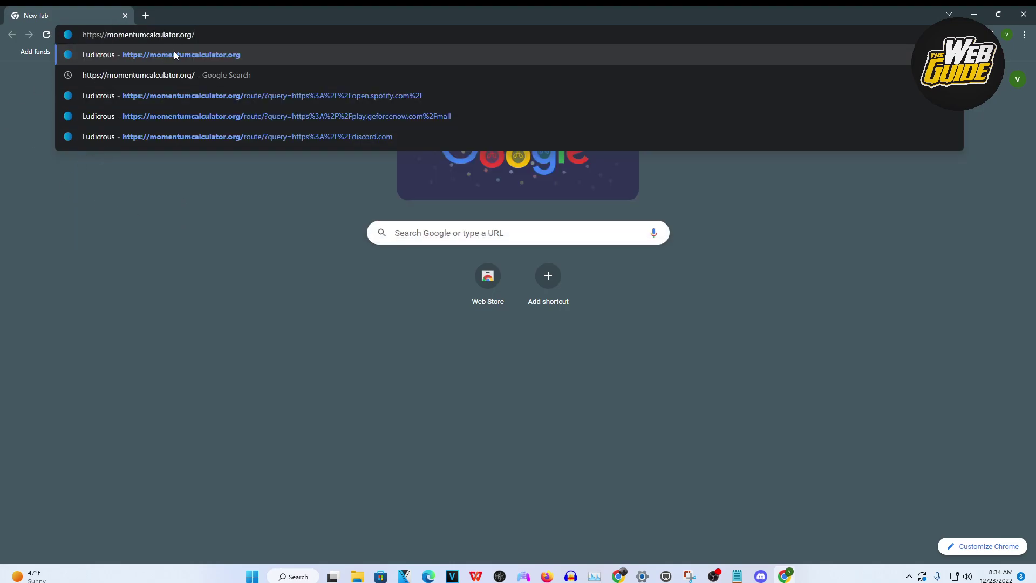
{"action": "left_click", "coordinate": [174, 54]}
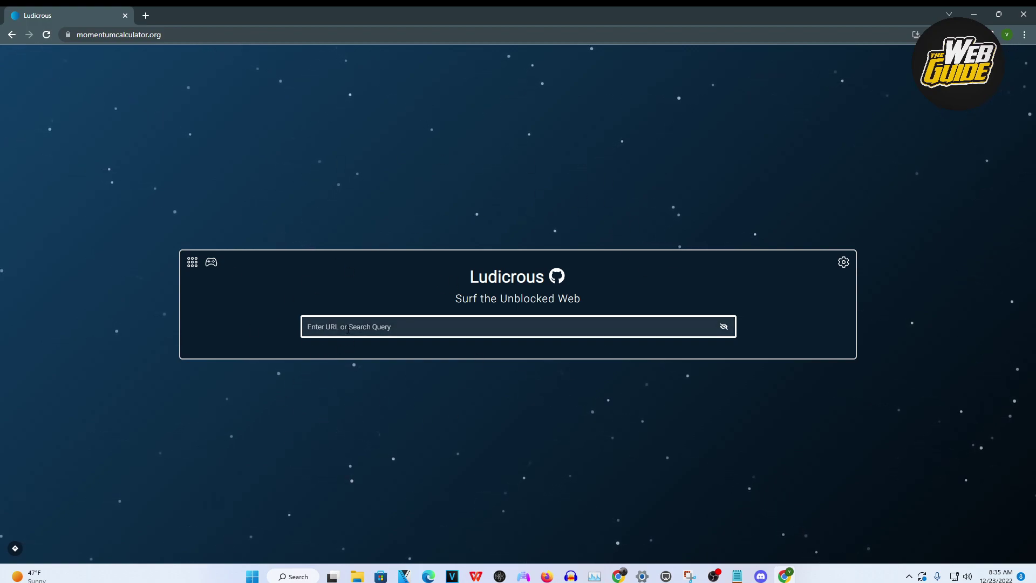
{"action": "left_click", "coordinate": [350, 329]}
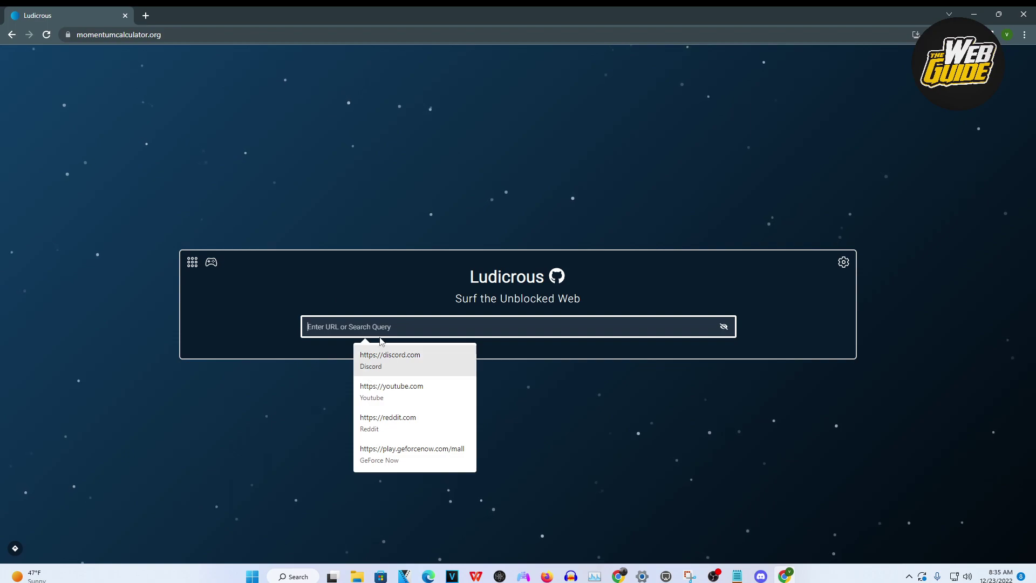
{"action": "left_click", "coordinate": [391, 367]}
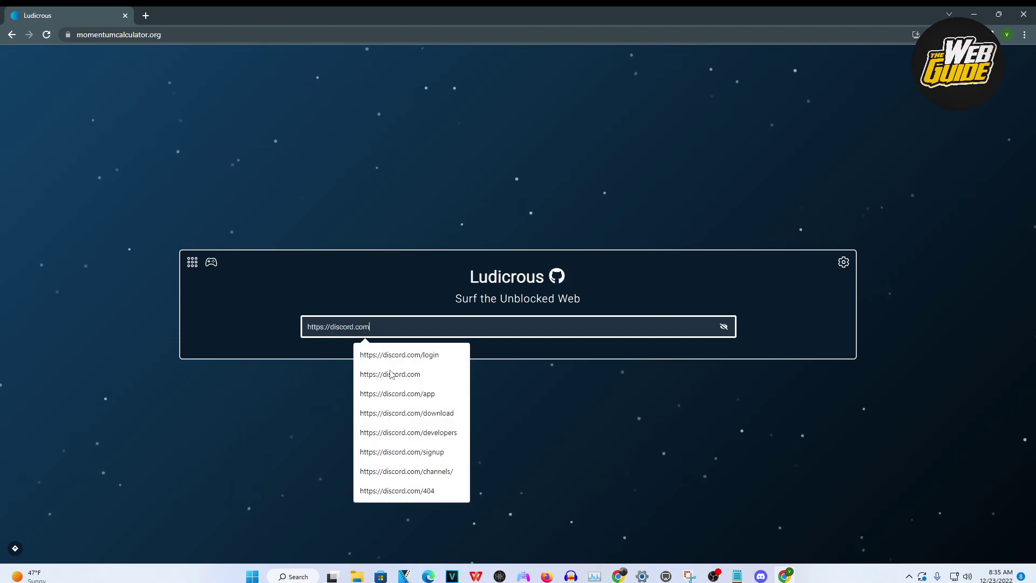
{"action": "left_click", "coordinate": [491, 348]}
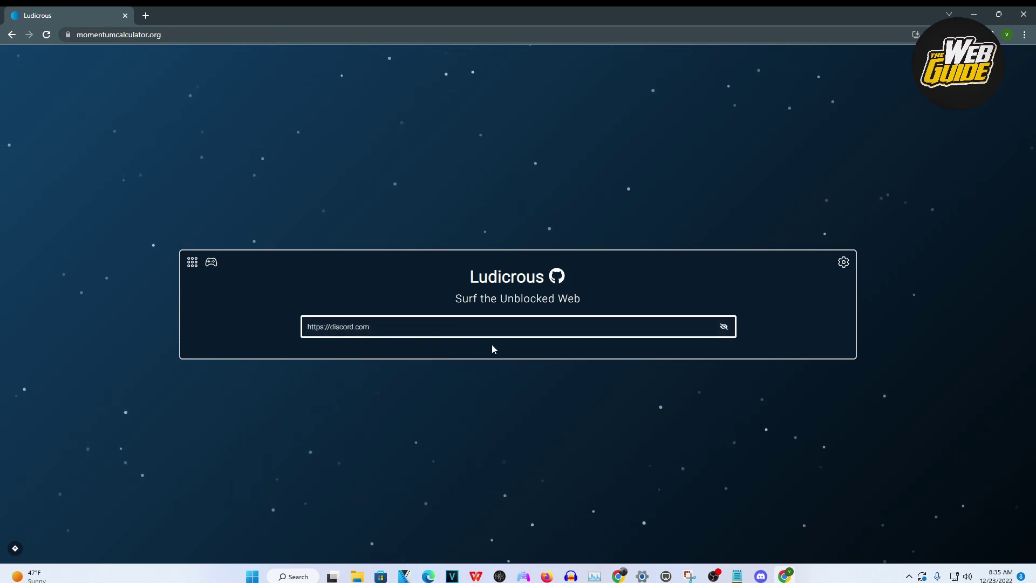
{"action": "left_click", "coordinate": [454, 327]}
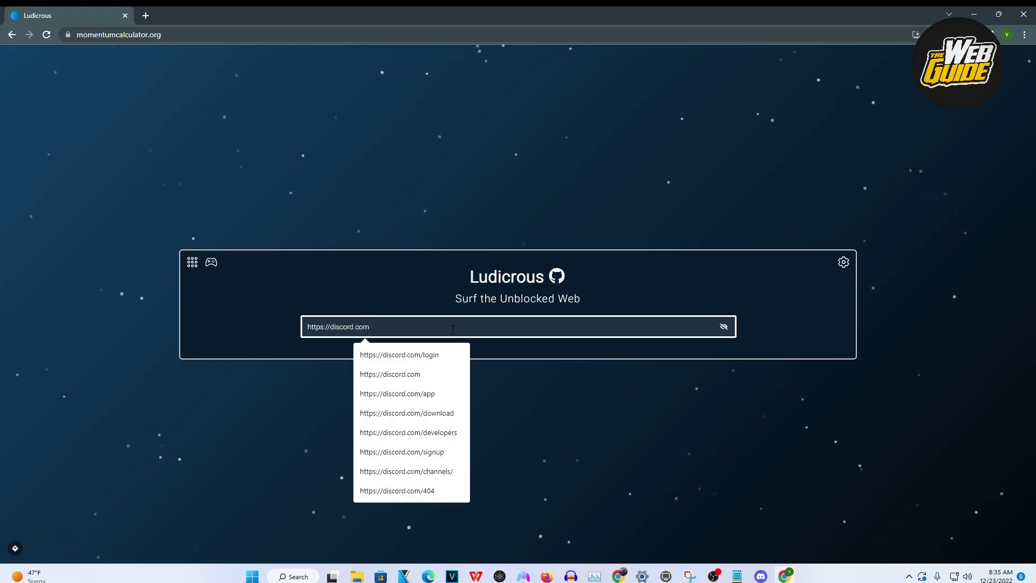
{"action": "key", "text": "Return"}
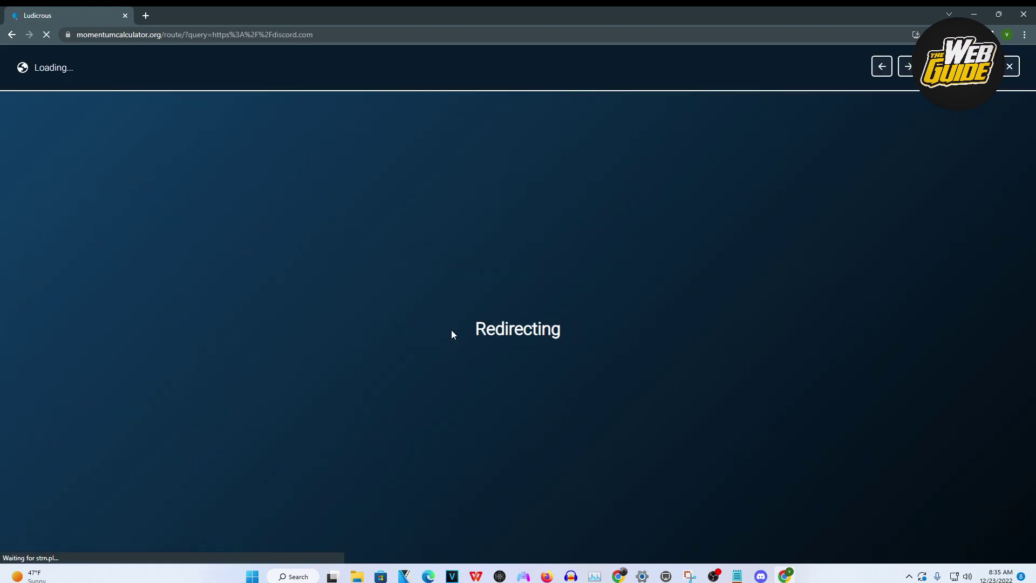